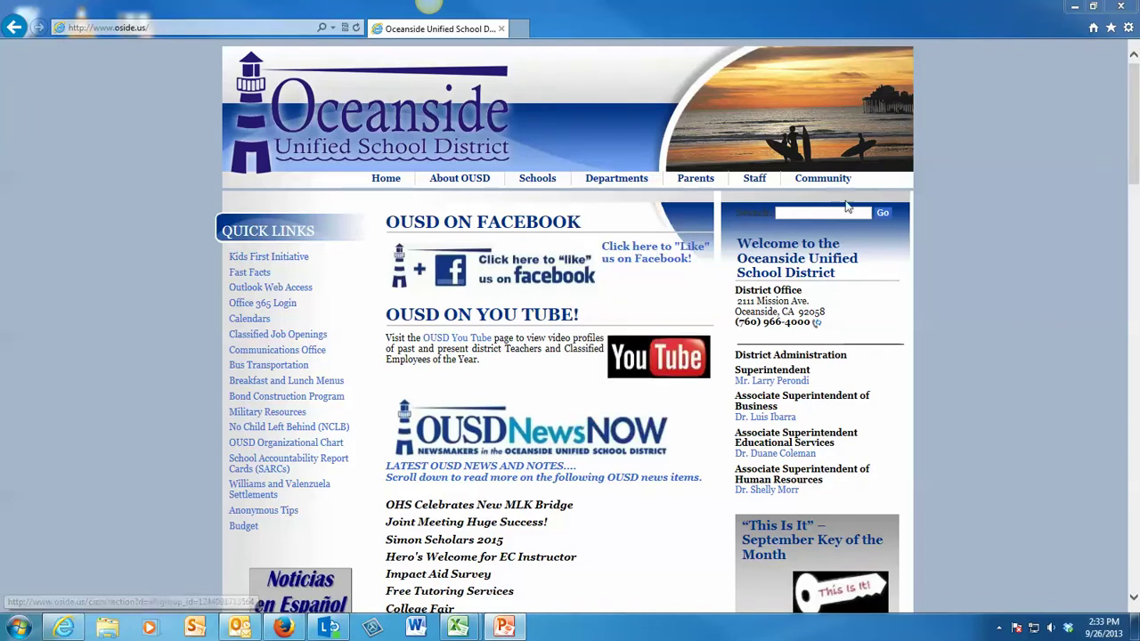
Step: Follow the Office 365 Login quick link through to the login.microsoftonline.com sign-in page
mouse_move(753, 183)
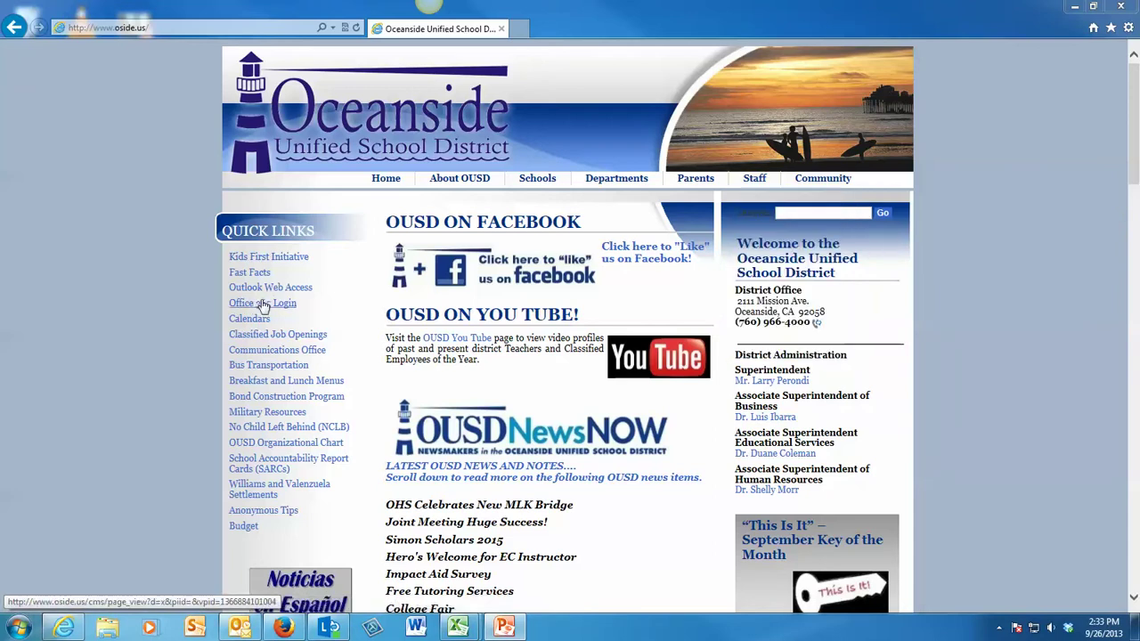
left_click(263, 302)
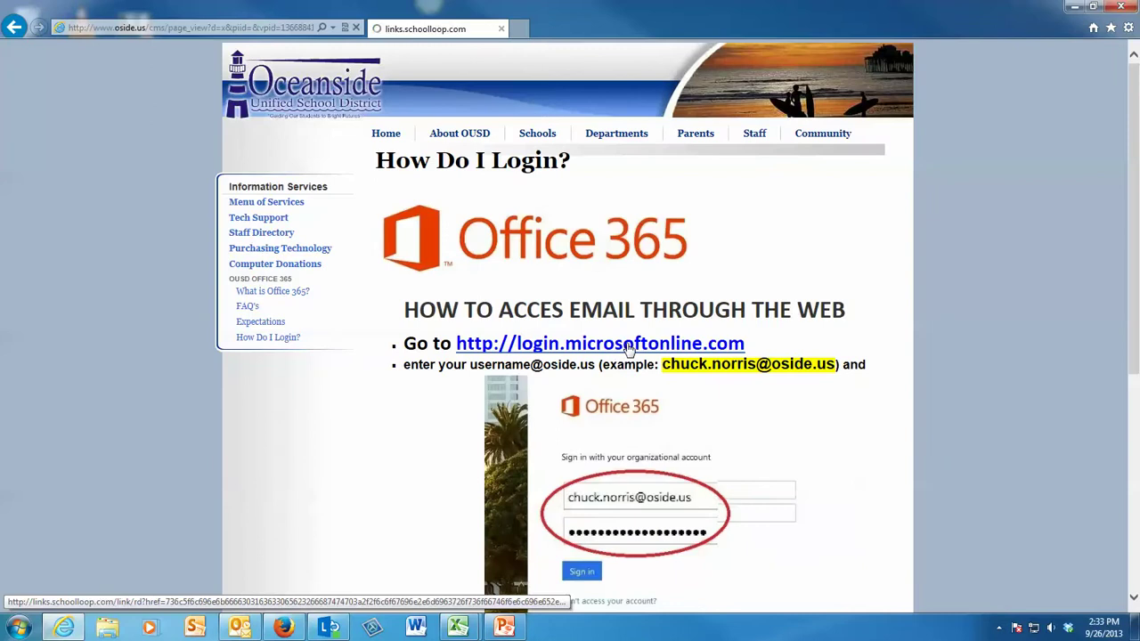
left_click(663, 347)
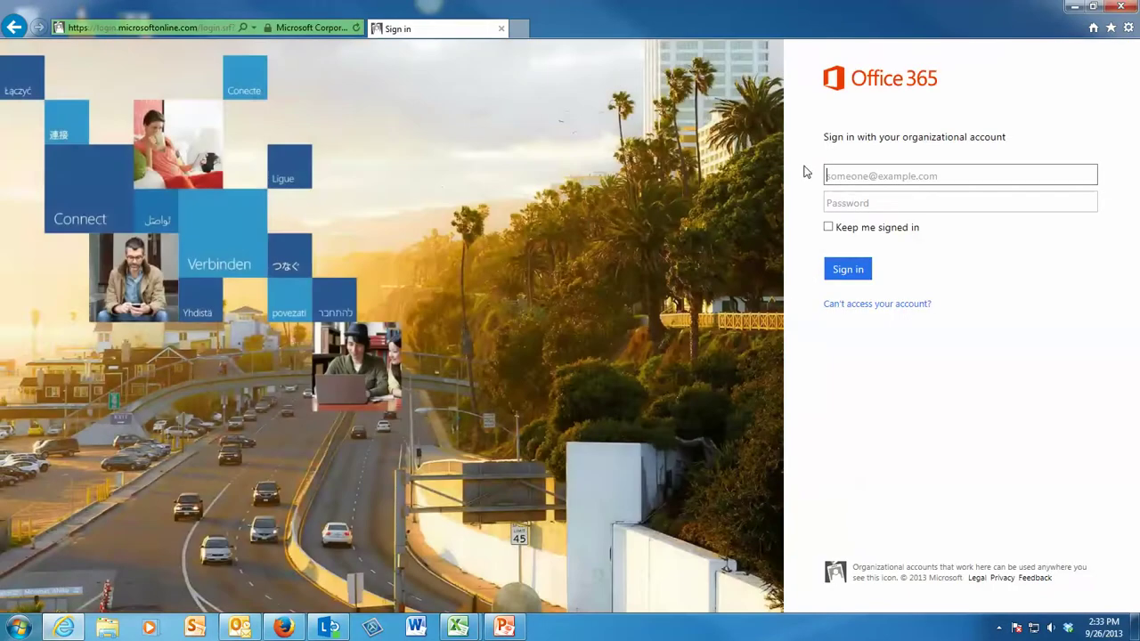
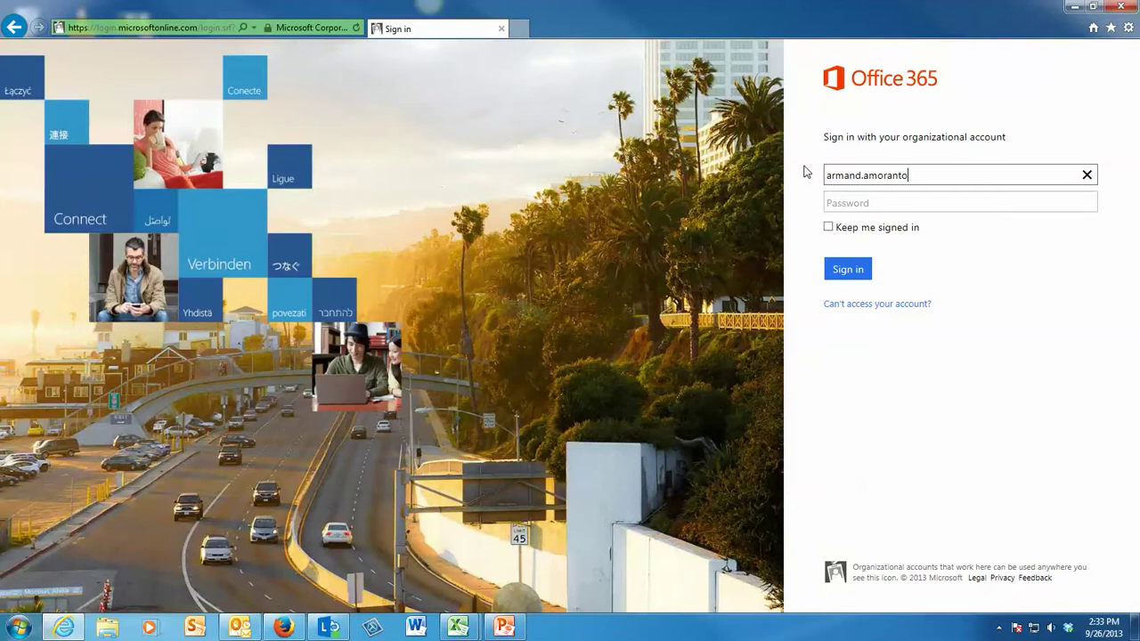
Step: Sign in with the organizational account's username and password, then bring up the Start menu
key("Tab")
type("*****")
key("Return")
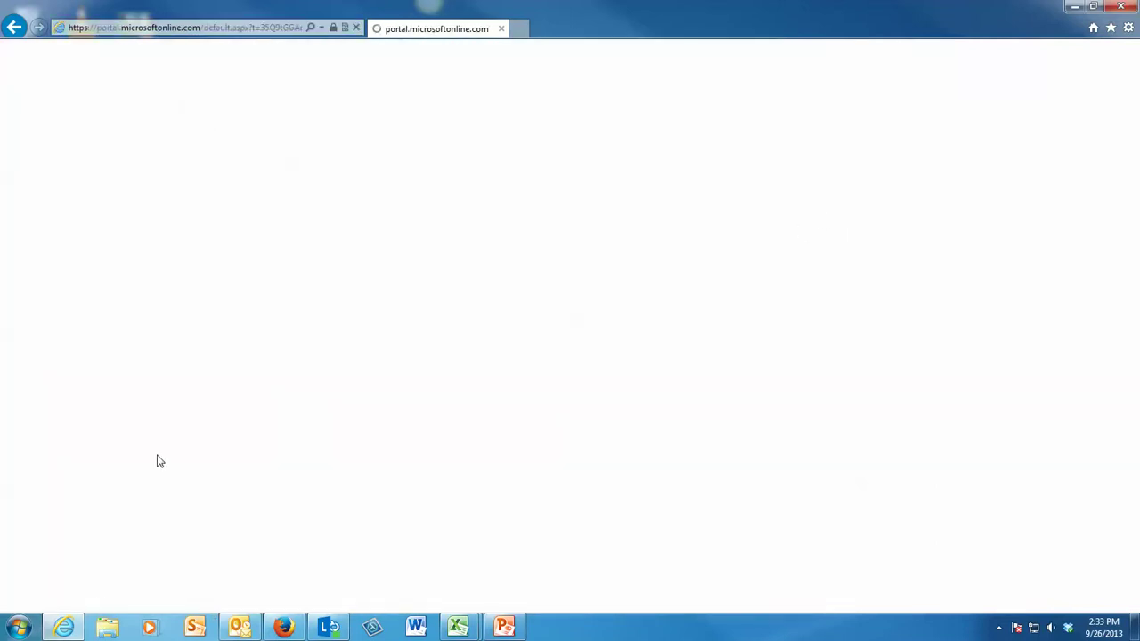
left_click(18, 628)
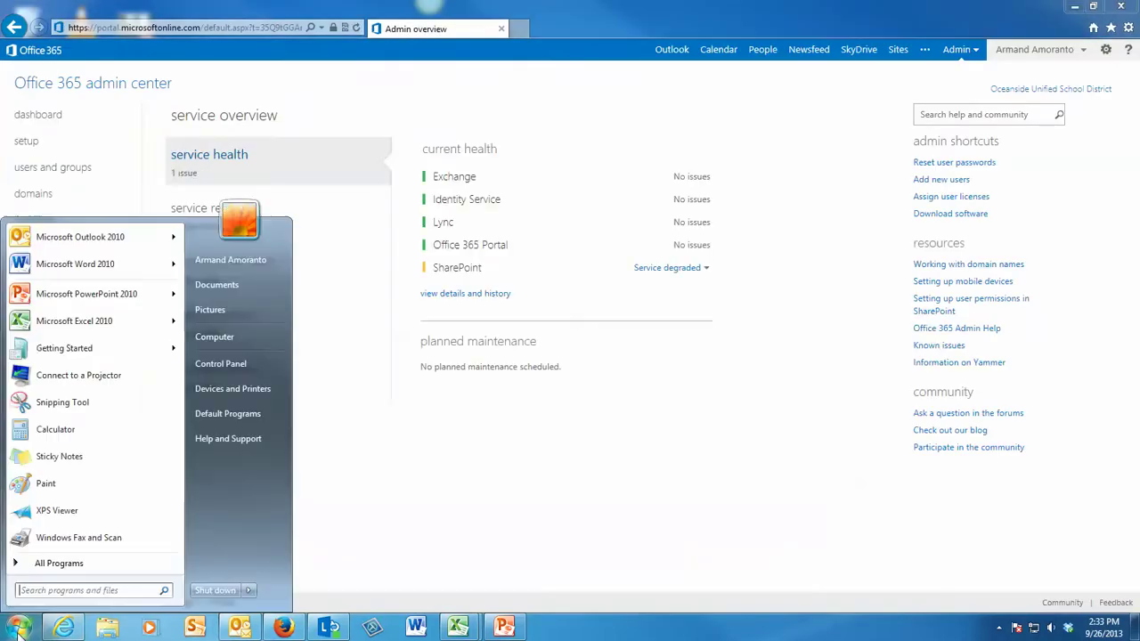
Step: Browse the Microsoft Office folder under All Programs, then launch SharePoint Workspace from the taskbar
left_click(48, 564)
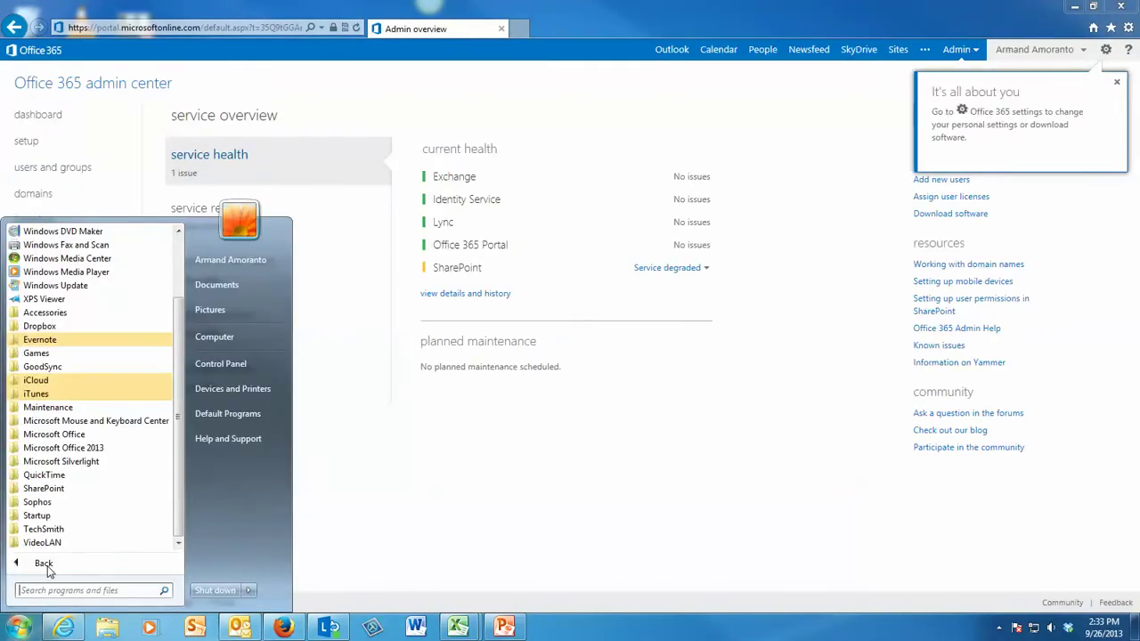
left_click(55, 435)
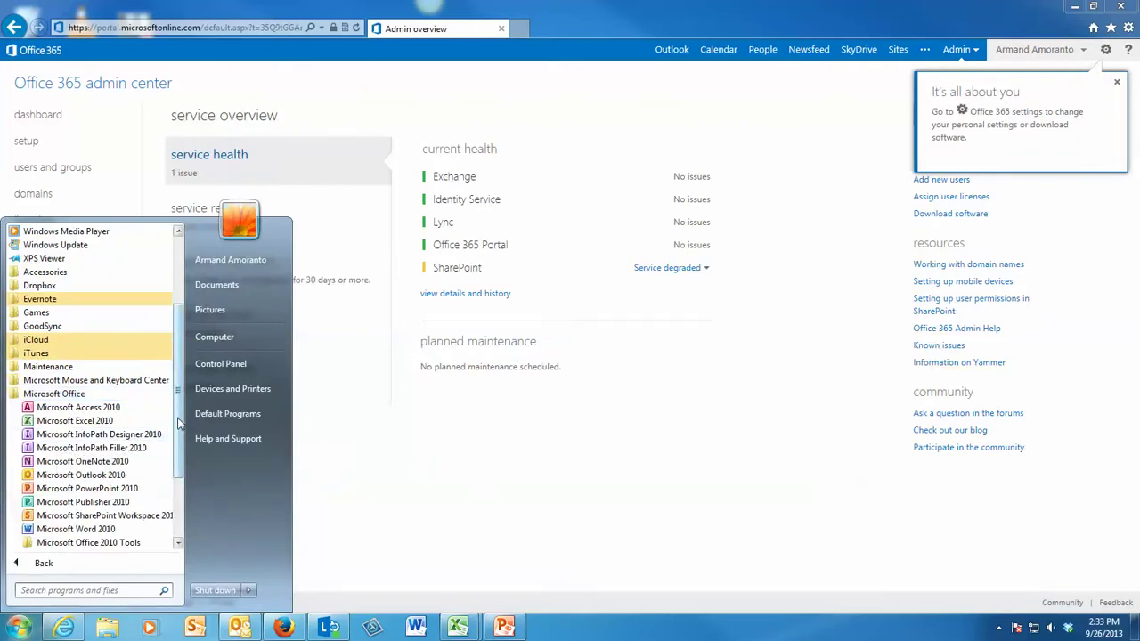
scroll(80, 454, "down", 2)
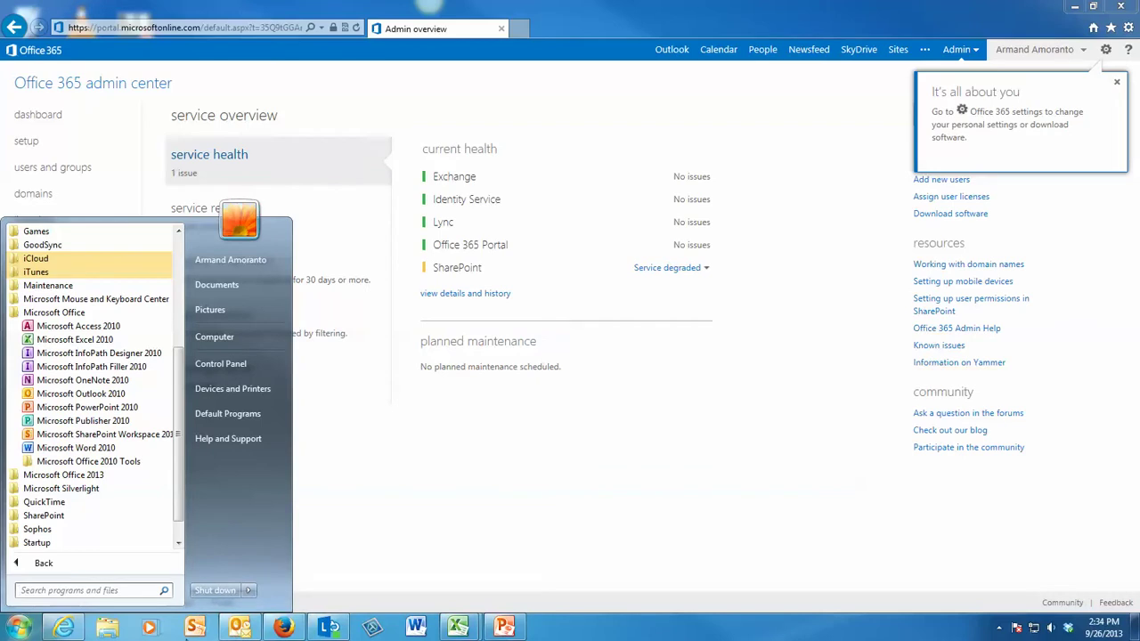
left_click(196, 627)
left_click(196, 627)
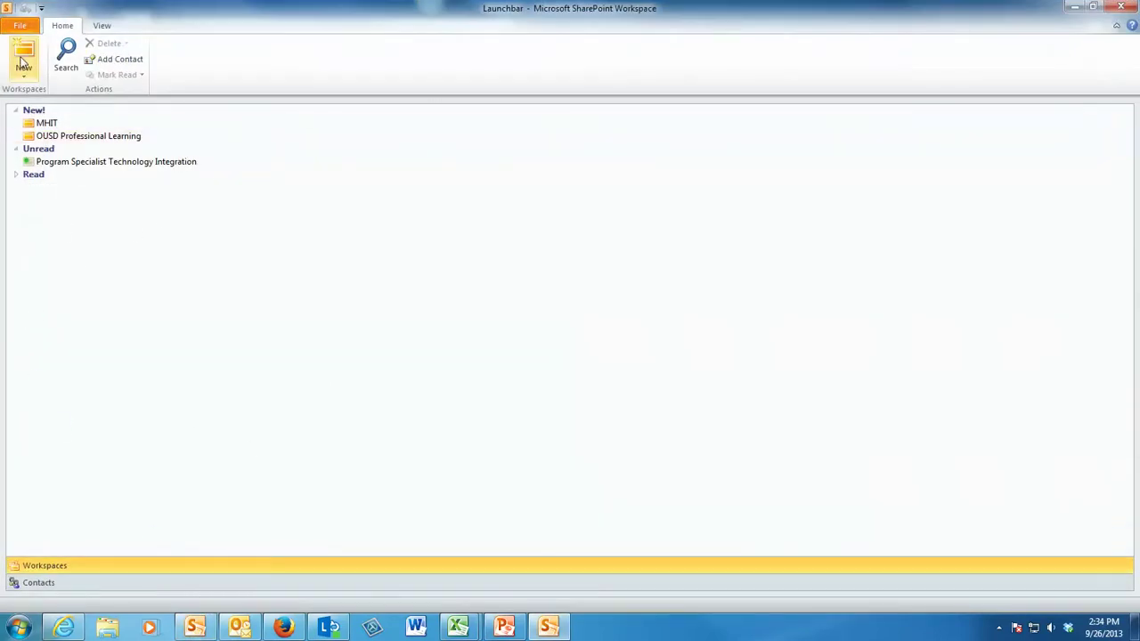
Step: Review the New options (SharePoint Workspace, Groove Workspace, Shared Folder), then minimise SharePoint Workspace
left_click(23, 61)
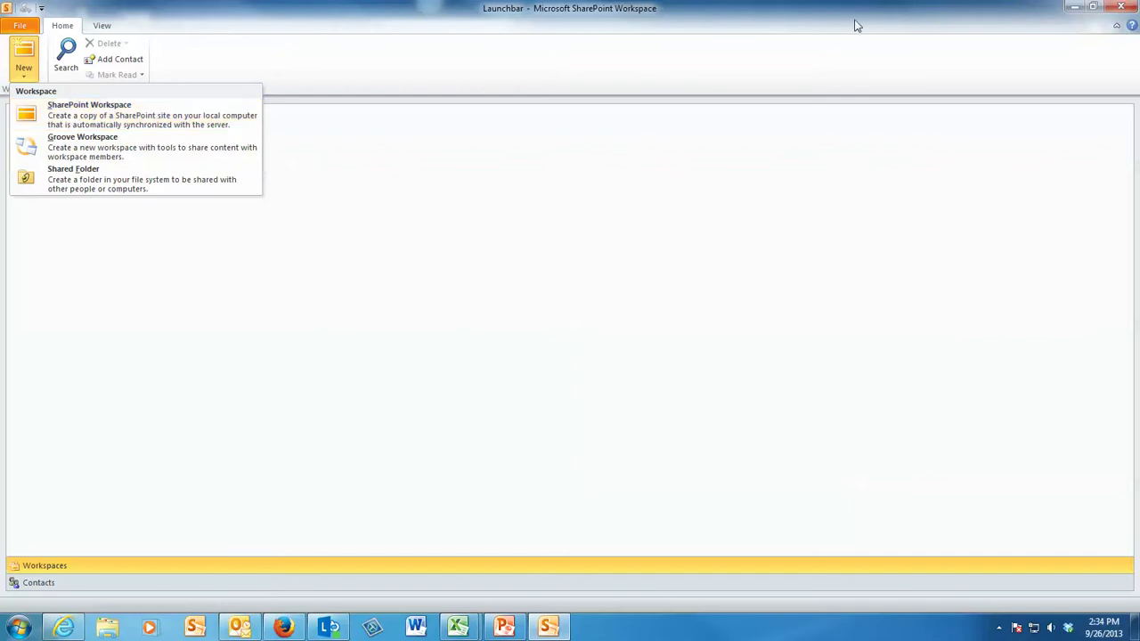
left_click(1075, 18)
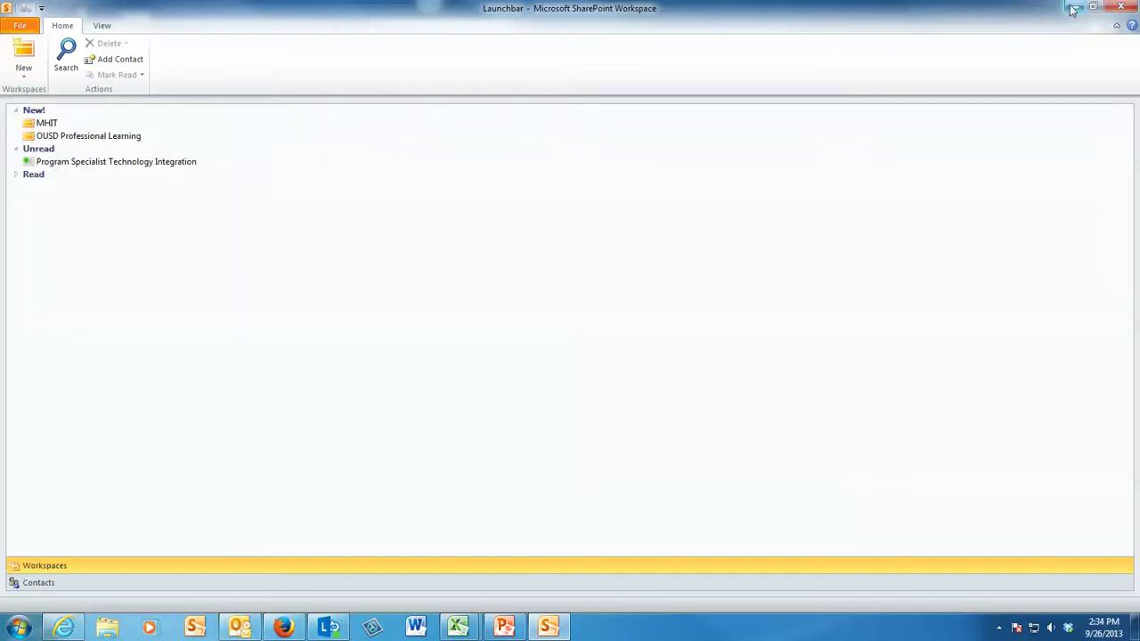
left_click(1074, 18)
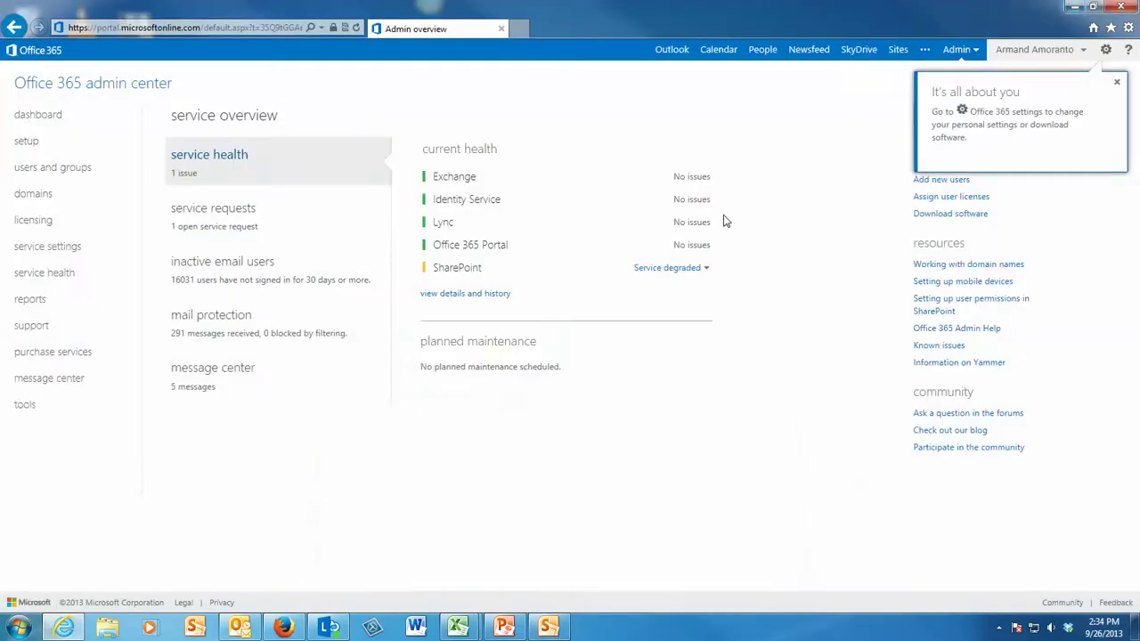
Step: Open the Program Specialist Technology Integration site from the followed Sites list
left_click(897, 49)
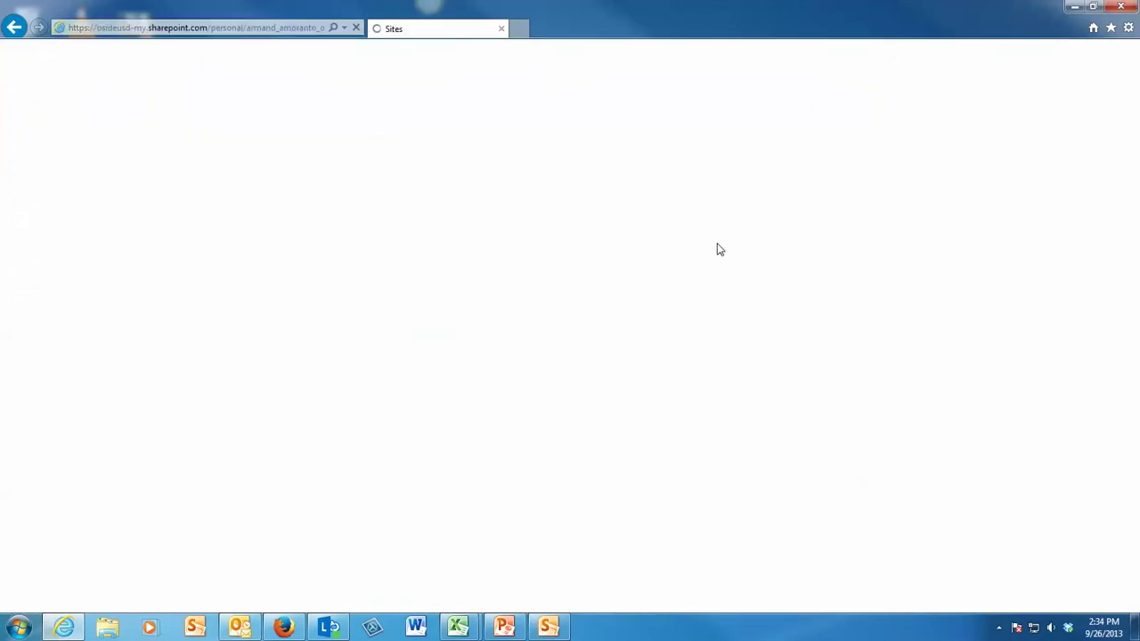
scroll(718, 248, "down", 5)
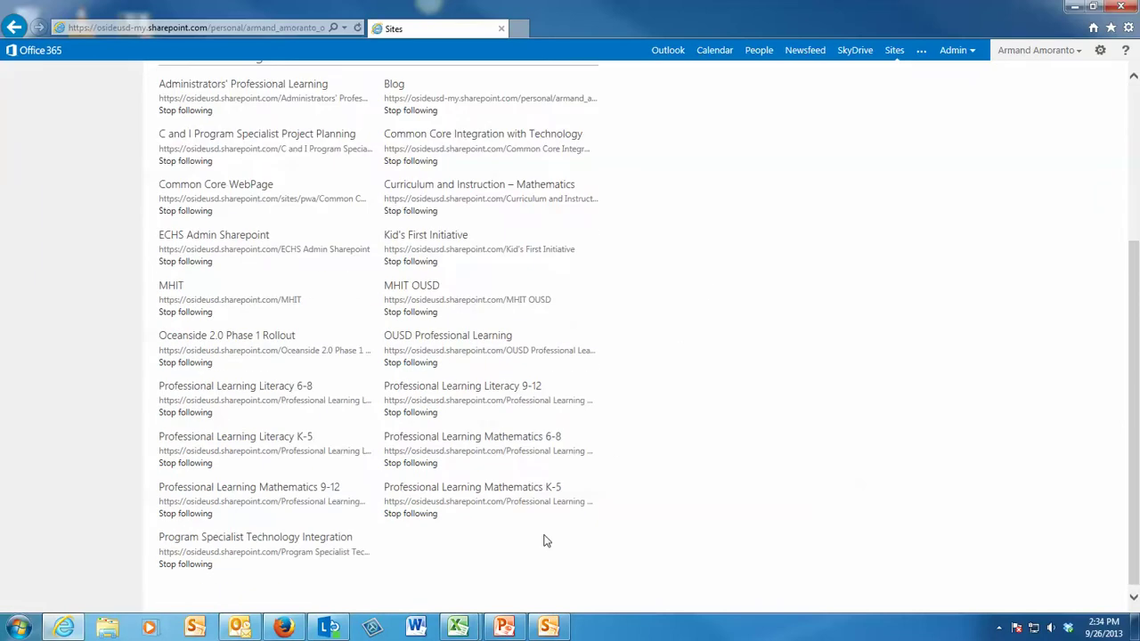
left_click(264, 541)
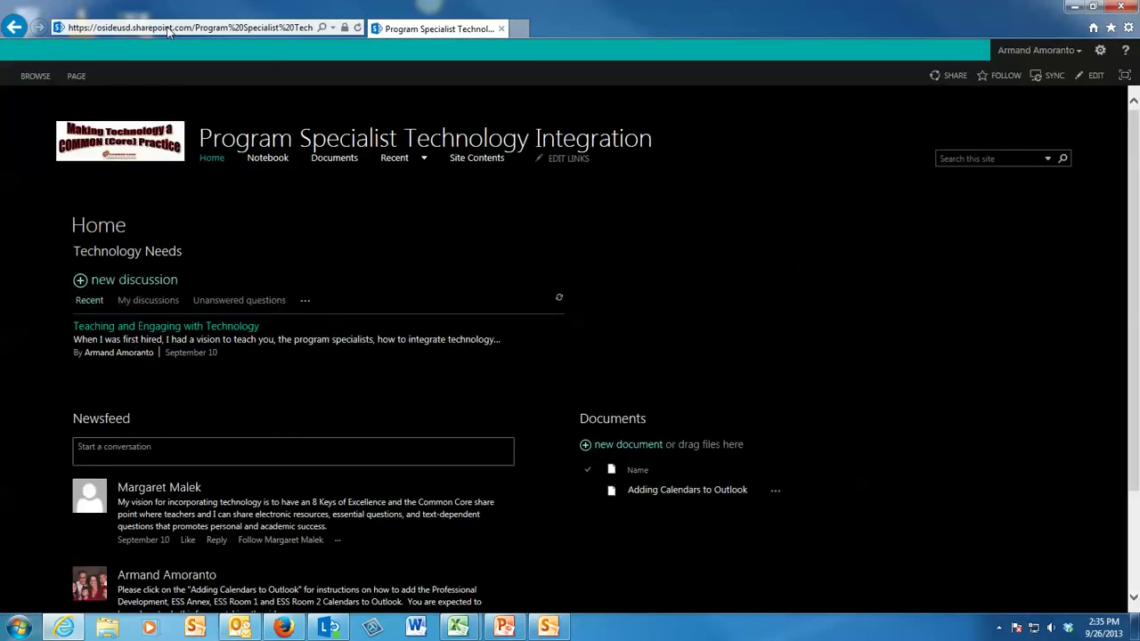
Step: Copy the site's web address from the browser address bar
left_click(168, 29)
right_click(168, 28)
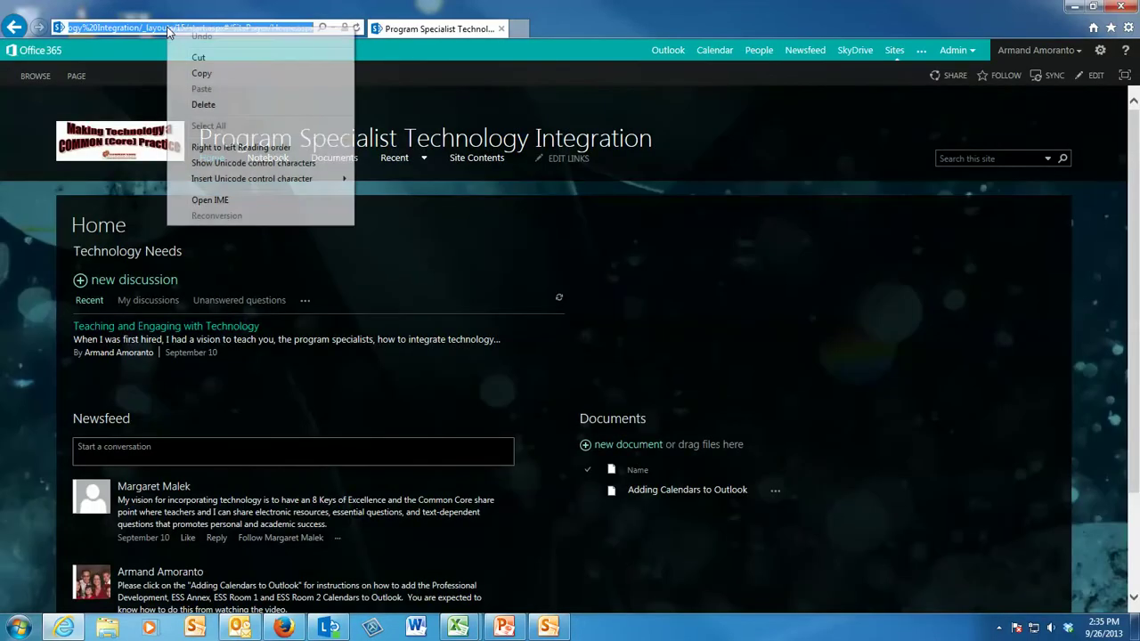
left_click(200, 74)
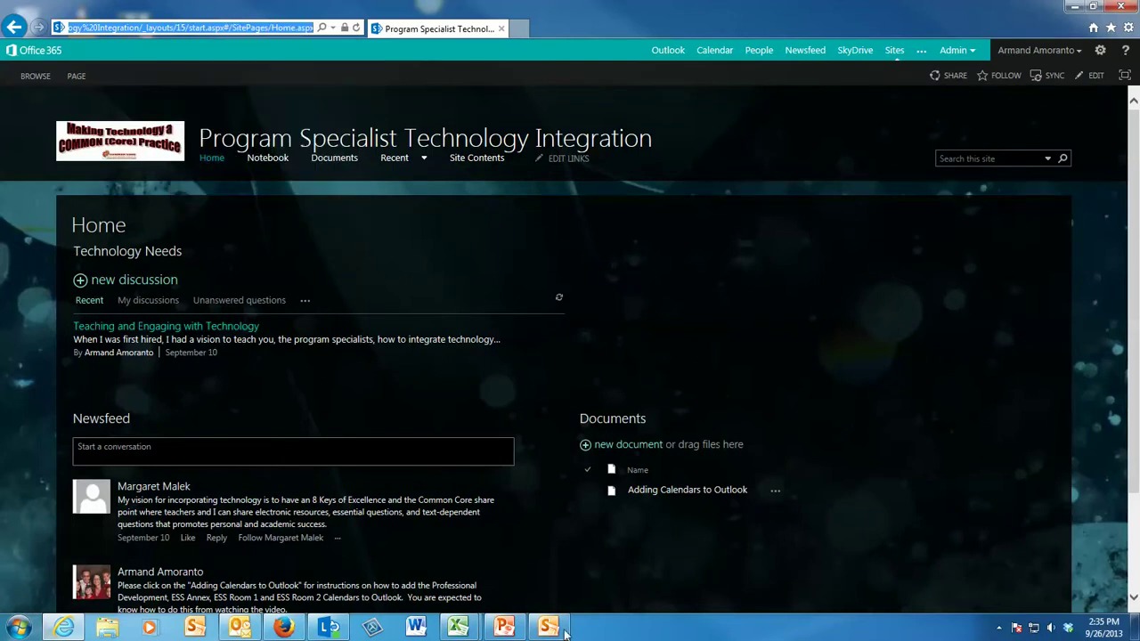
Step: Create a new SharePoint Workspace with the copied Program Specialist Technology Integration site URL as its Location
left_click(558, 588)
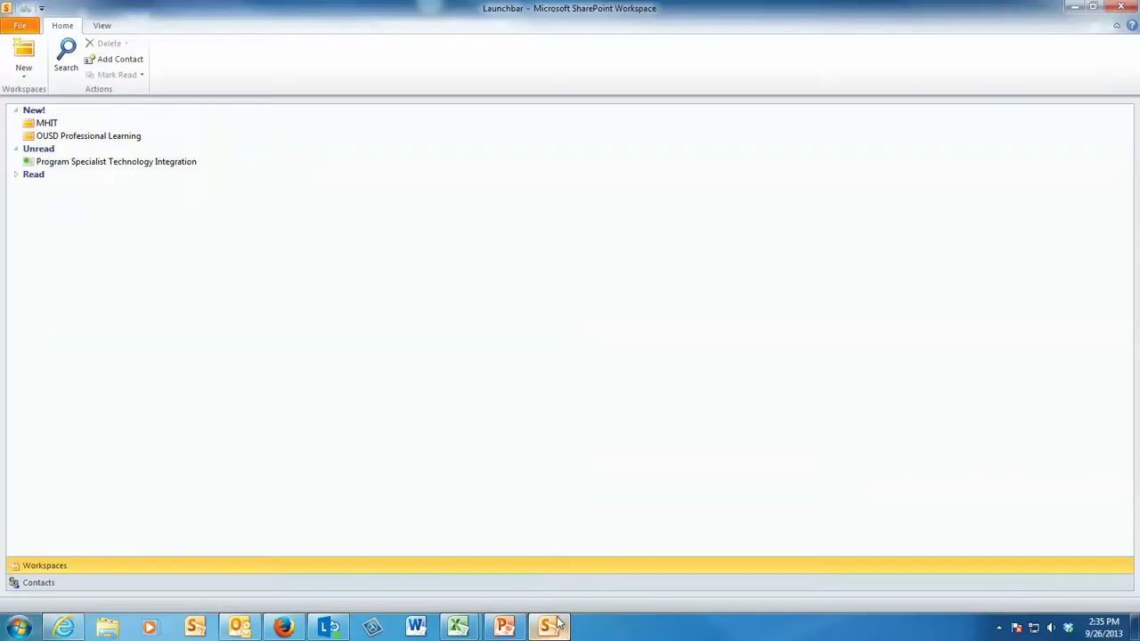
left_click(24, 57)
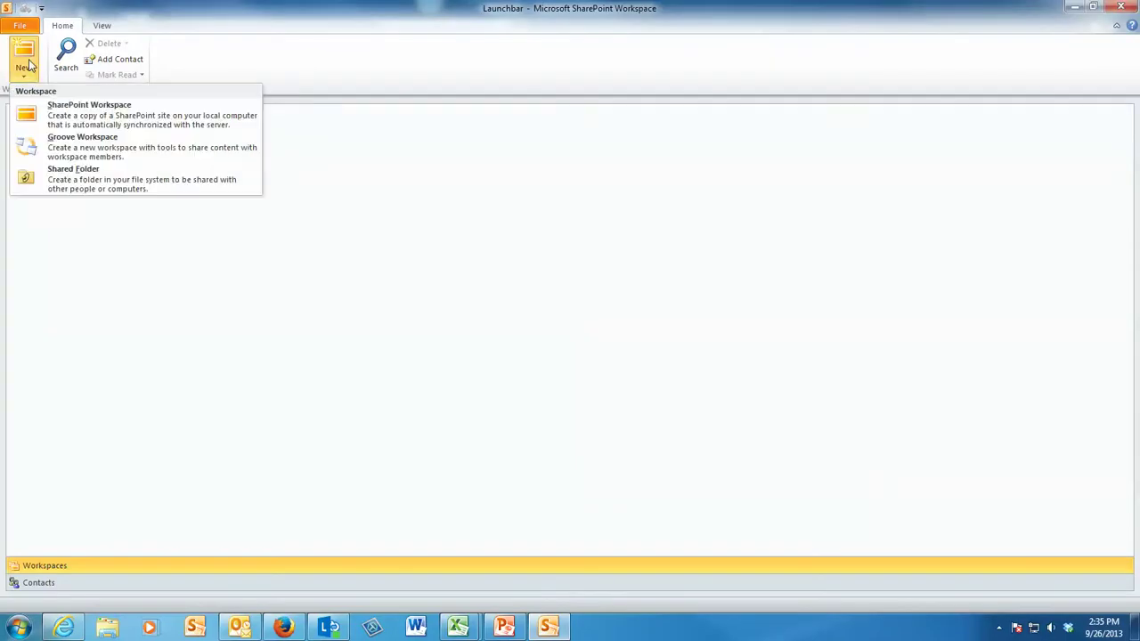
left_click(61, 118)
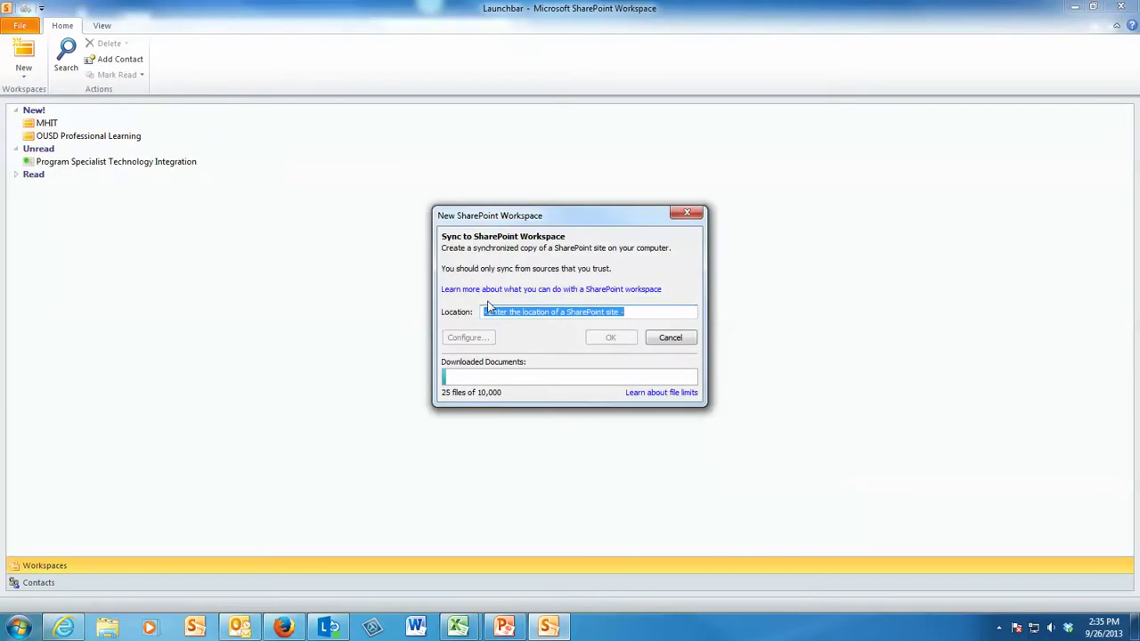
right_click(506, 309)
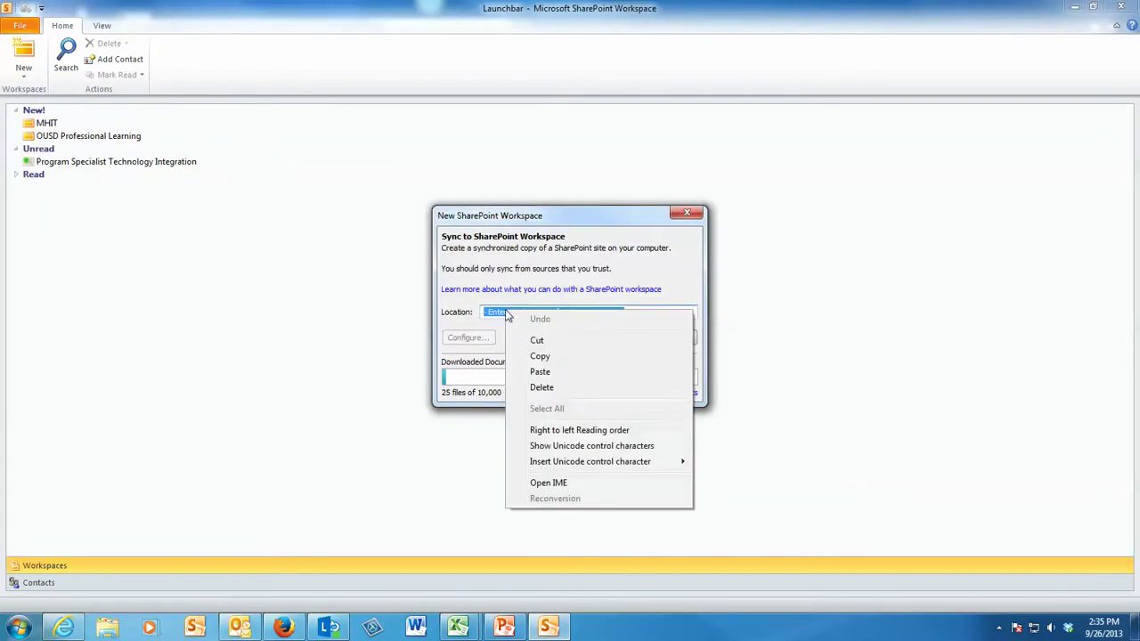
left_click(540, 372)
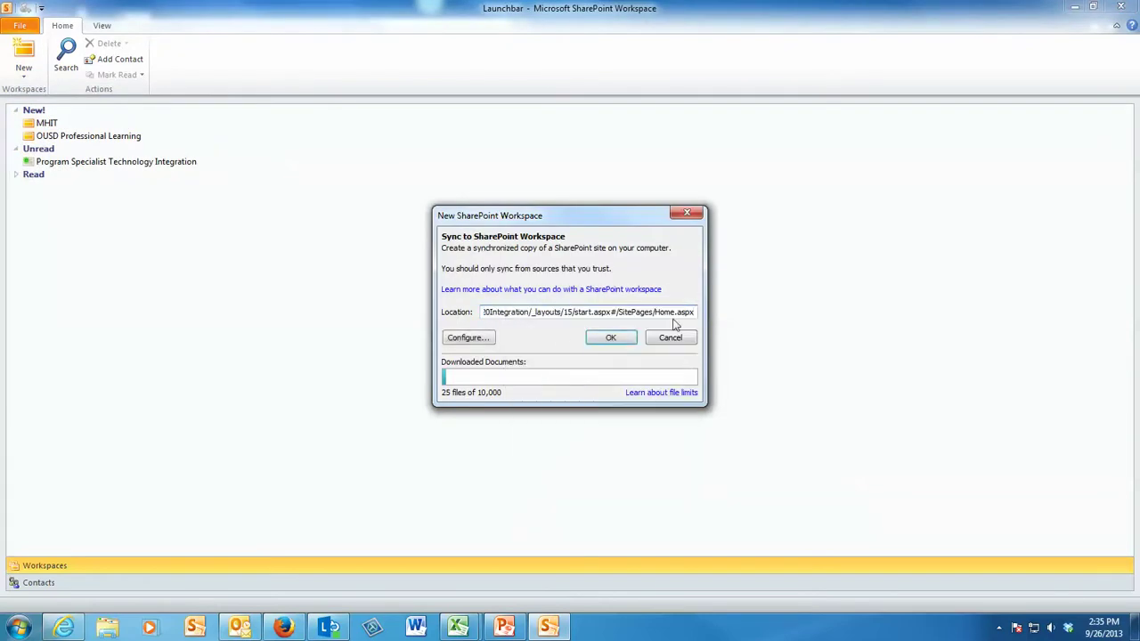
left_click(609, 337)
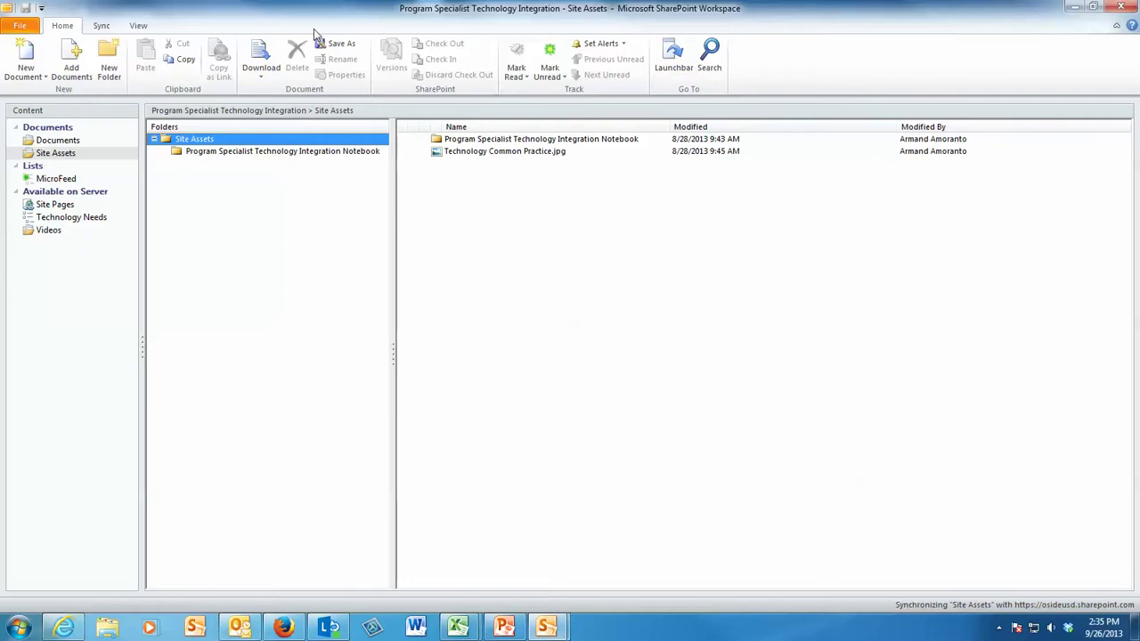
Step: View the Program Specialist Technology Integration Notebook folder, then minimise the workspace window
left_click(194, 156)
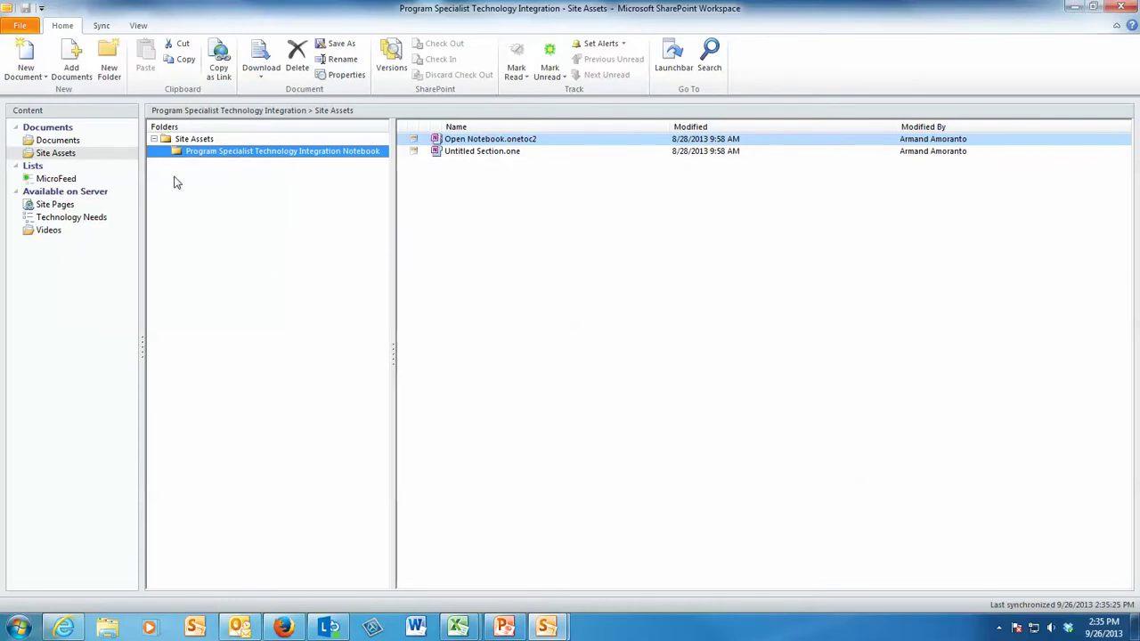
left_click(1073, 7)
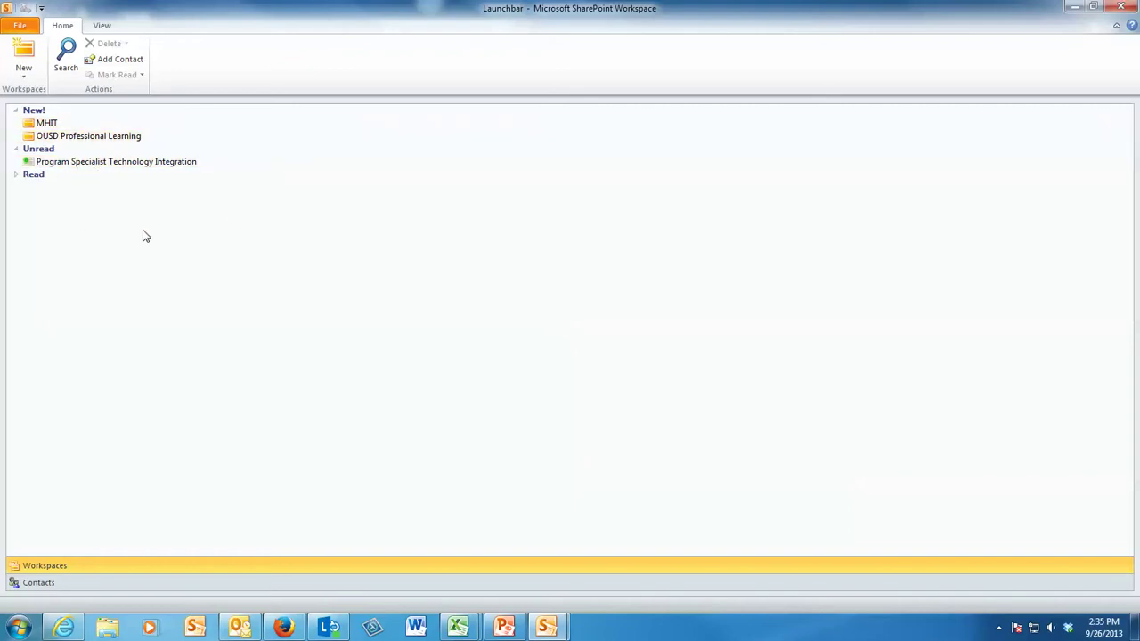
right_click(99, 167)
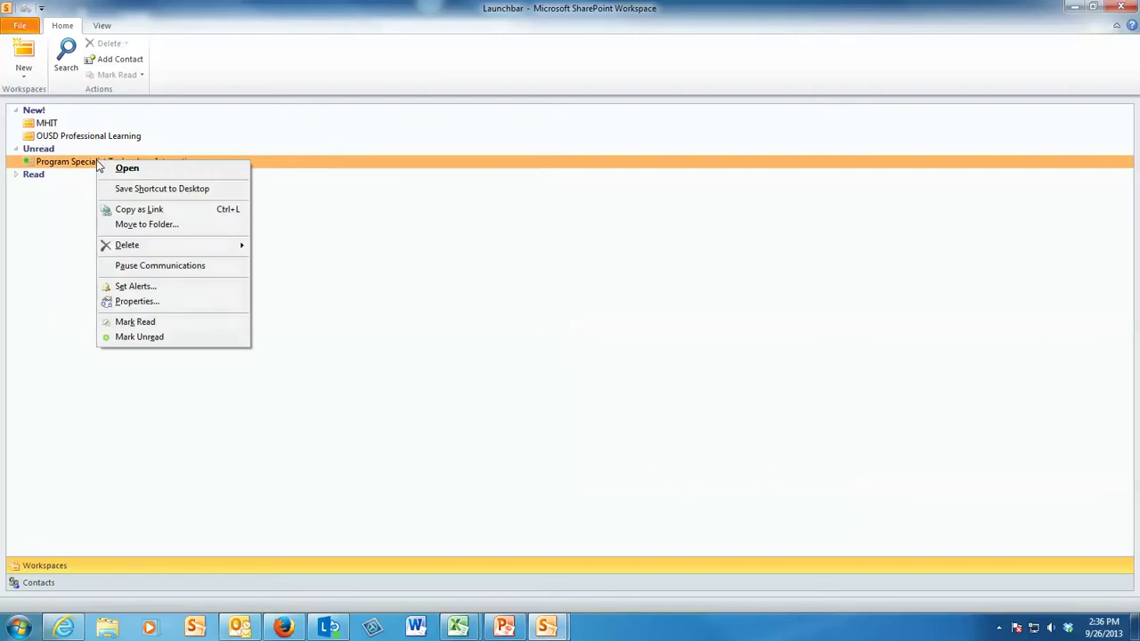
mouse_move(125, 247)
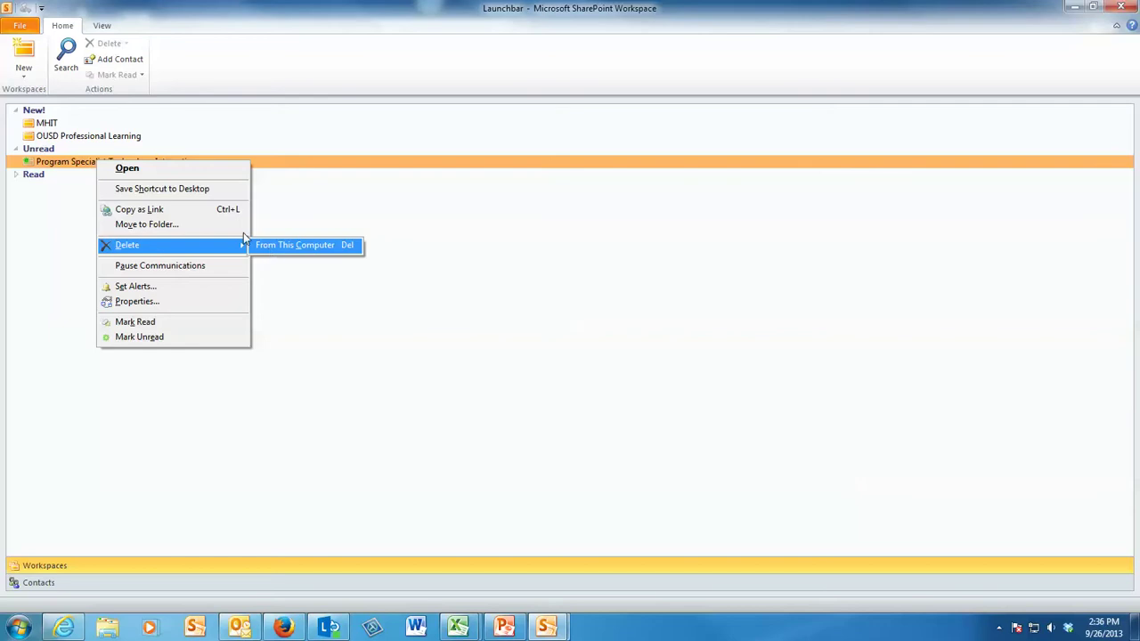
left_click(46, 137)
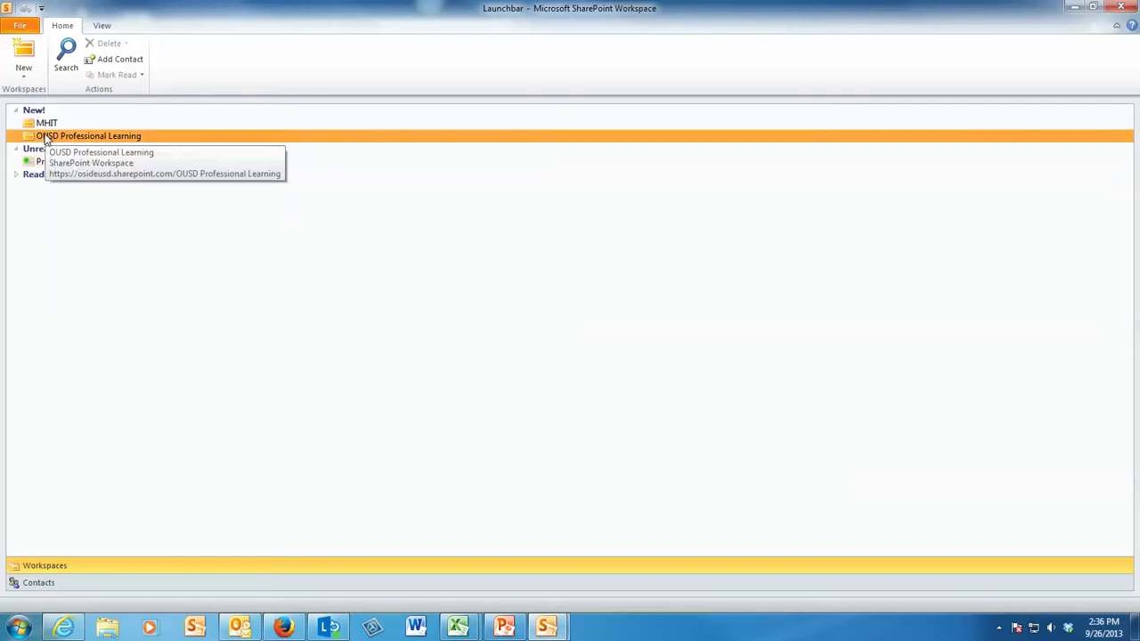
double_click(46, 137)
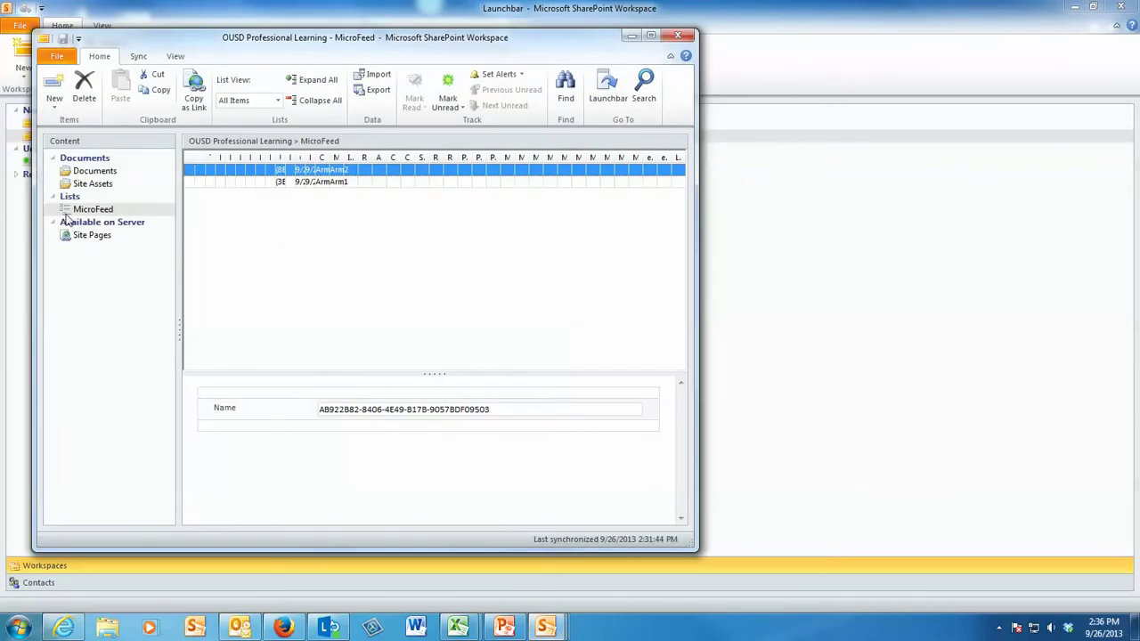
left_click(94, 170)
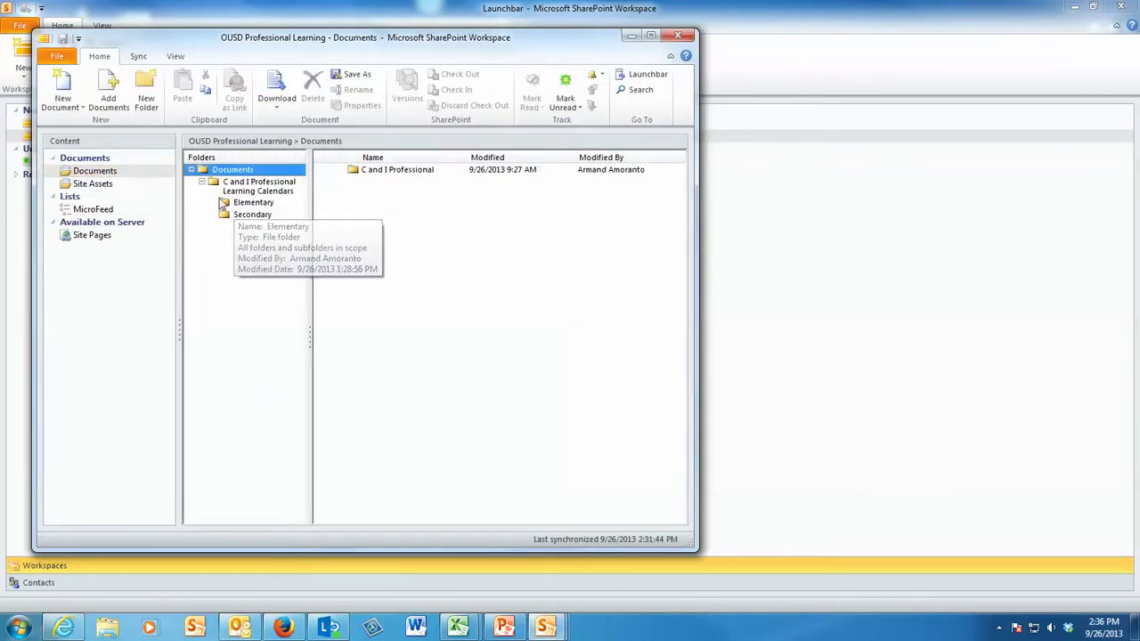
left_click(253, 203)
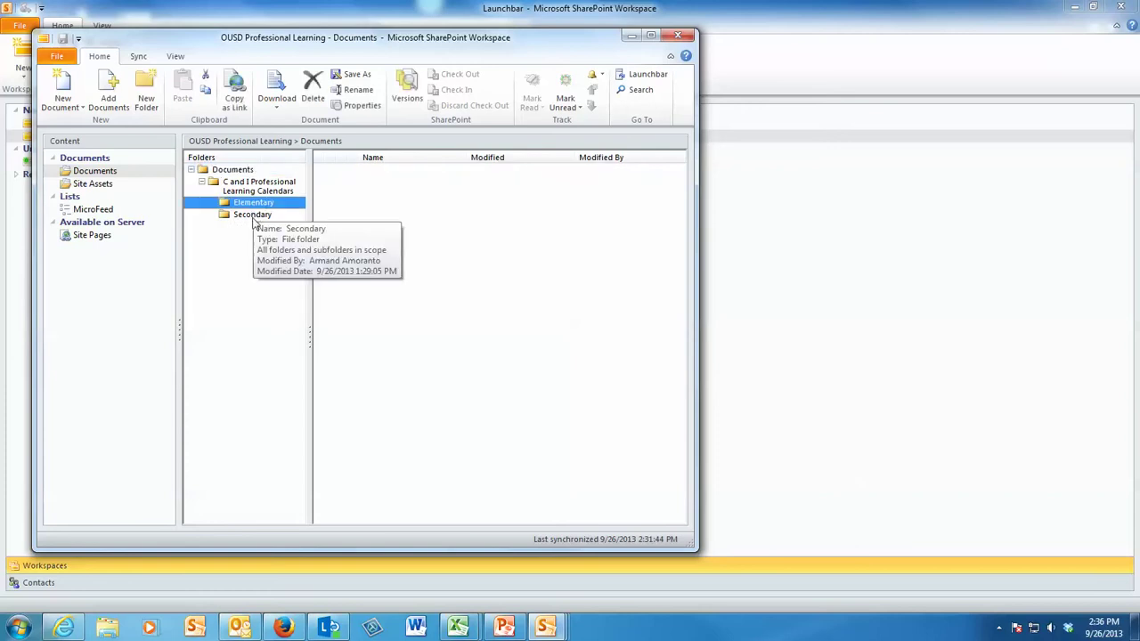
left_click(253, 215)
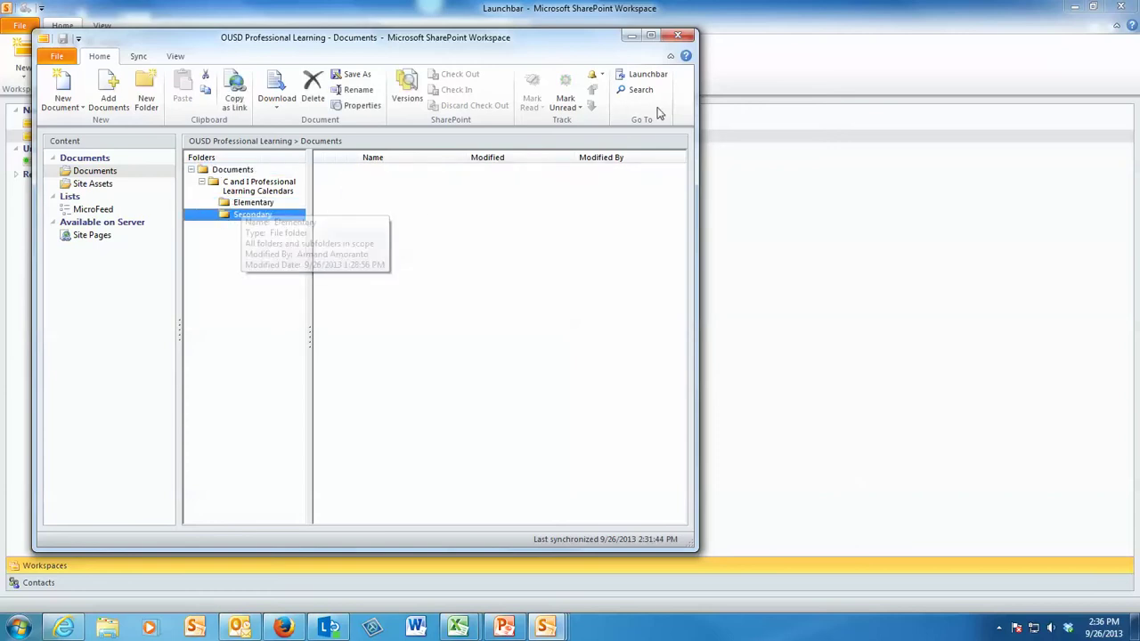
left_click(632, 35)
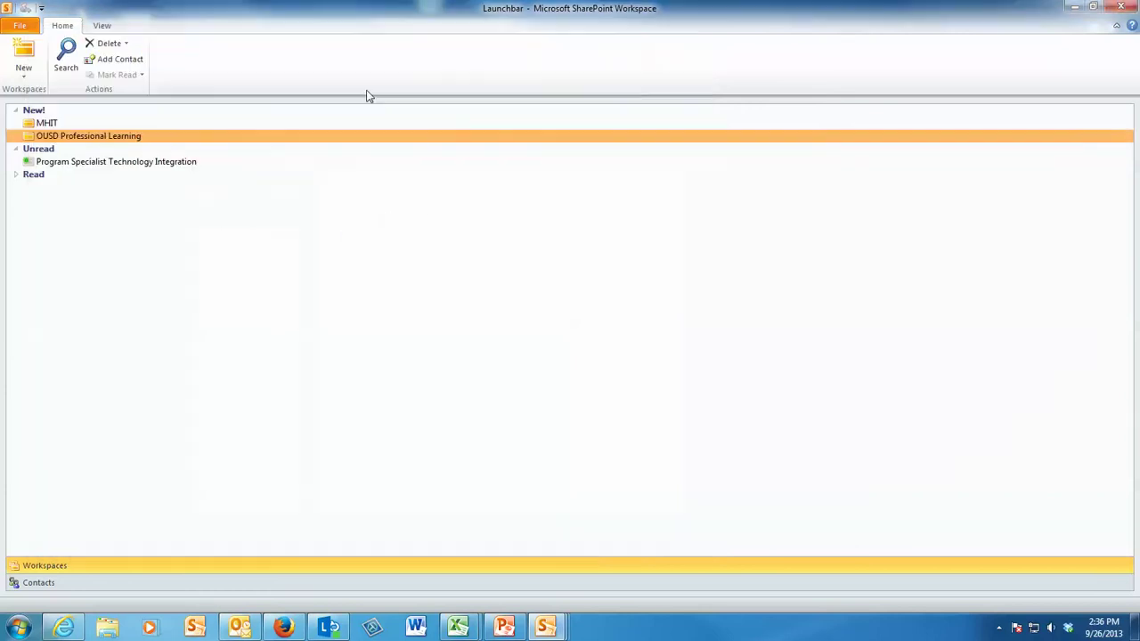
double_click(46, 125)
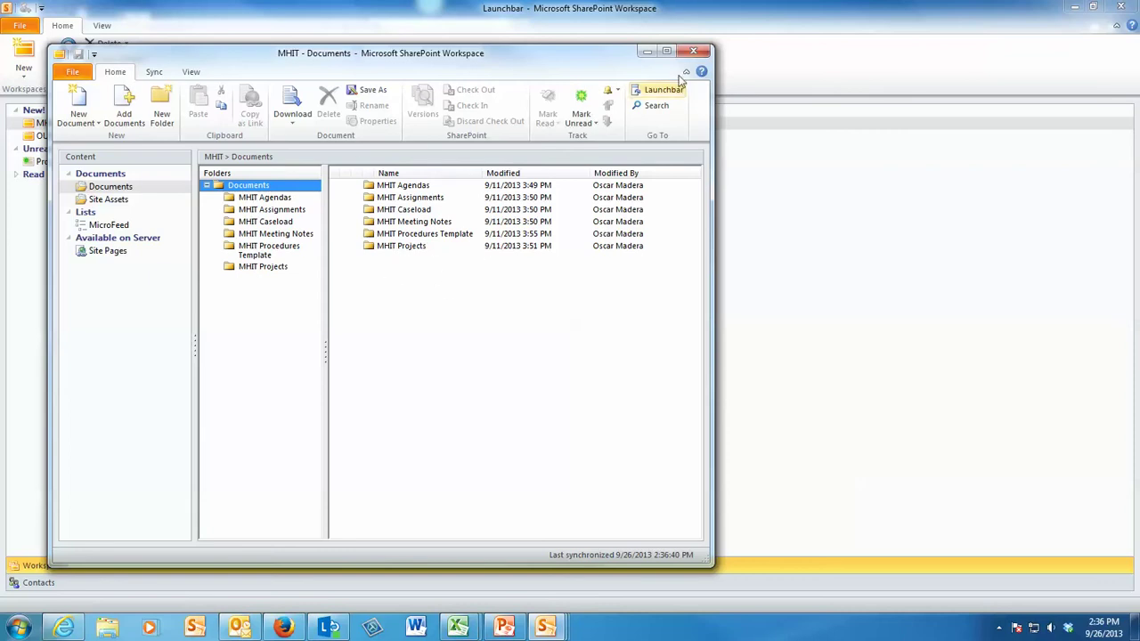
left_click(694, 51)
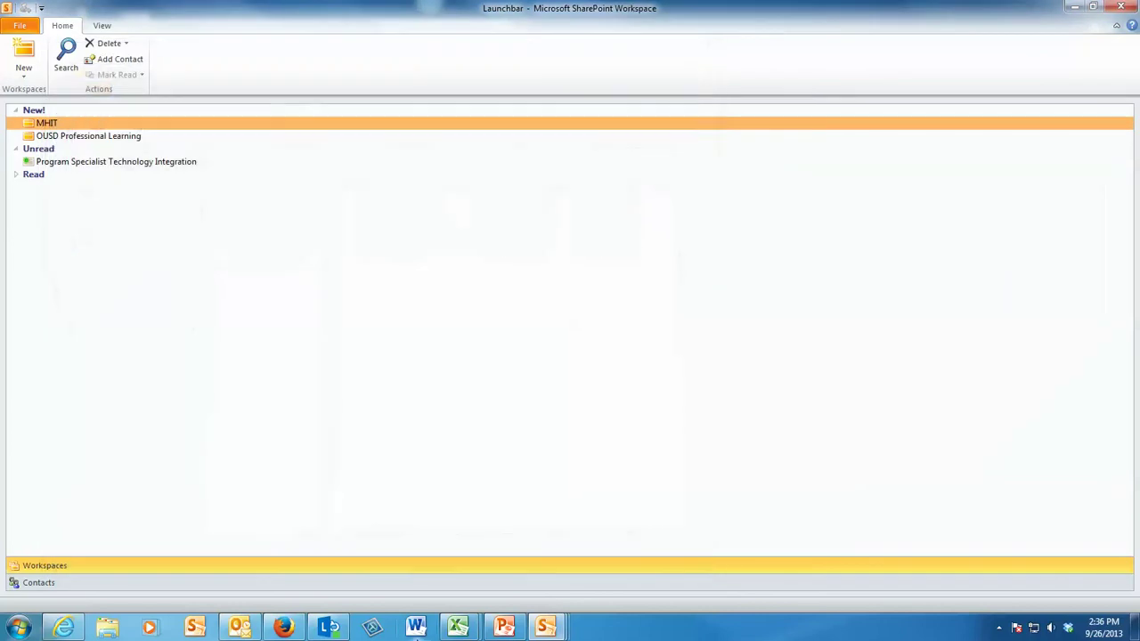
left_click(503, 628)
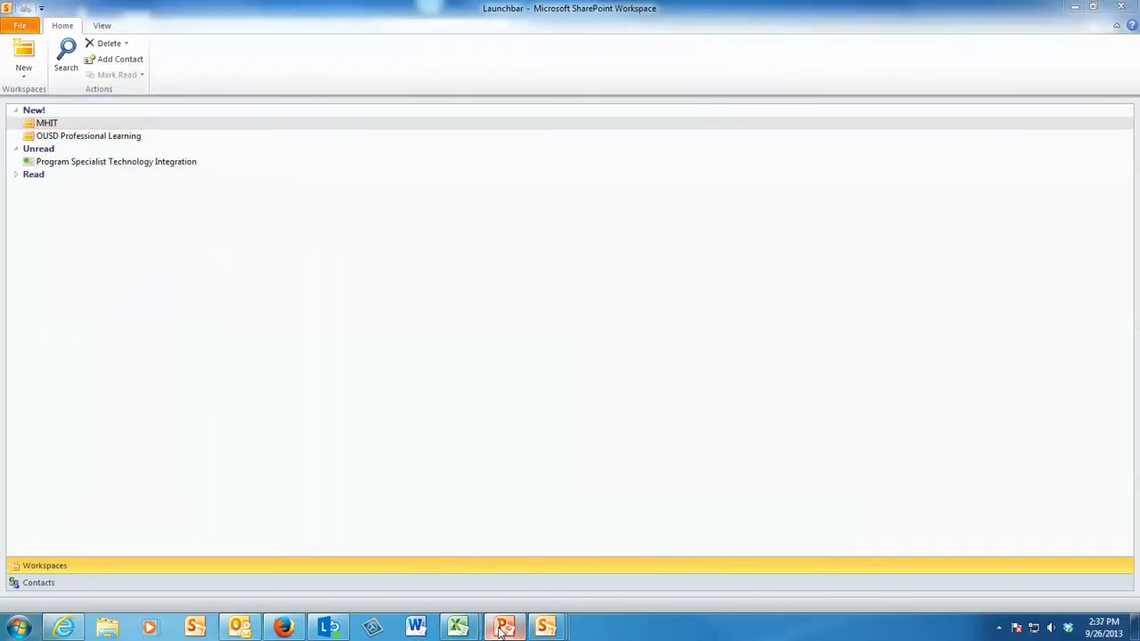